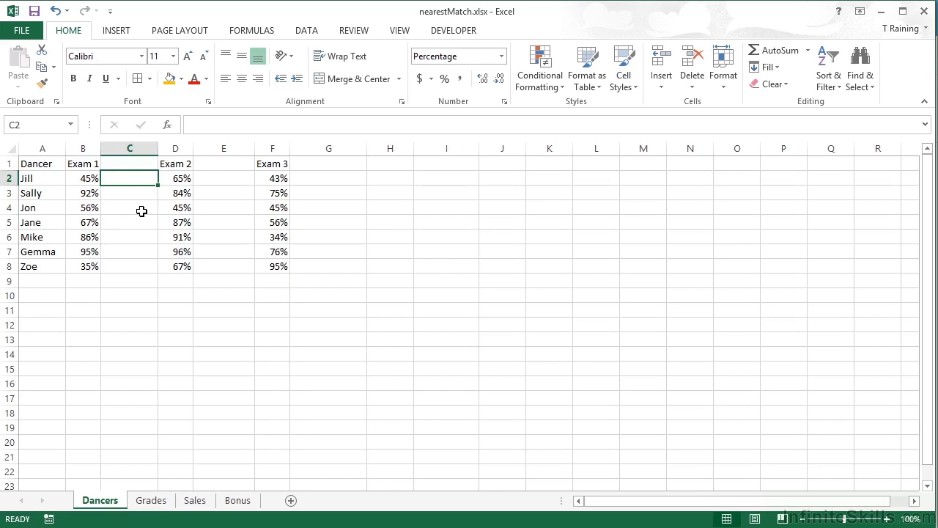
# Step: Check the grade thresholds on the Grades sheet, and start a VLOOKUP formula in Dancers cell C2 with B2 as the lookup value
pyautogui.click(90, 180)
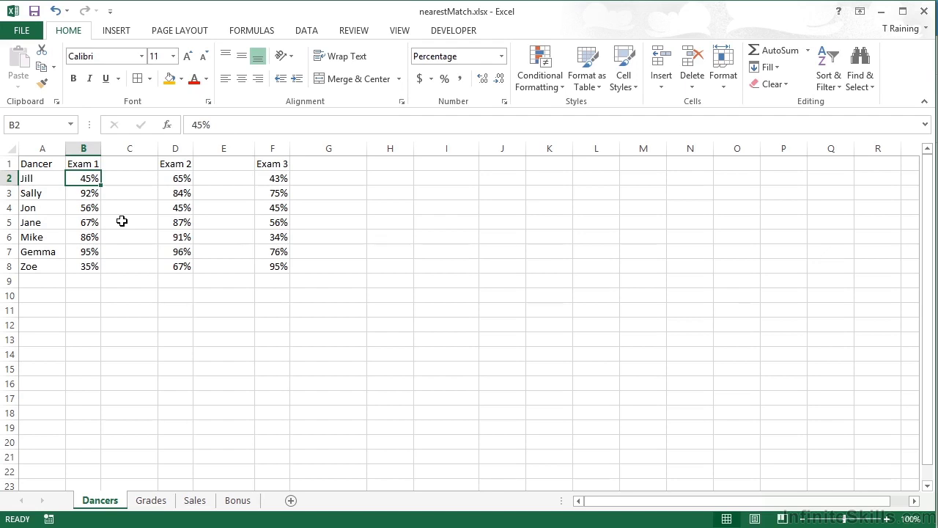
pyautogui.click(151, 501)
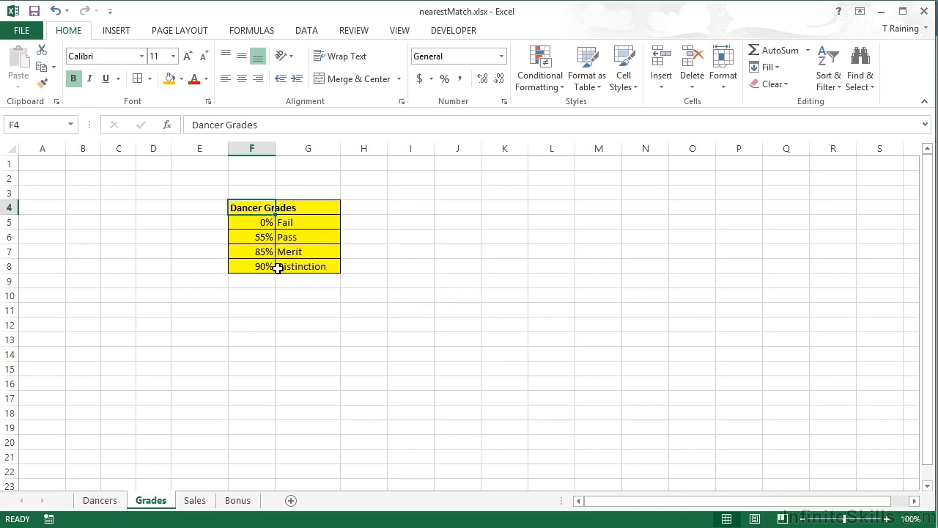
pyautogui.click(100, 504)
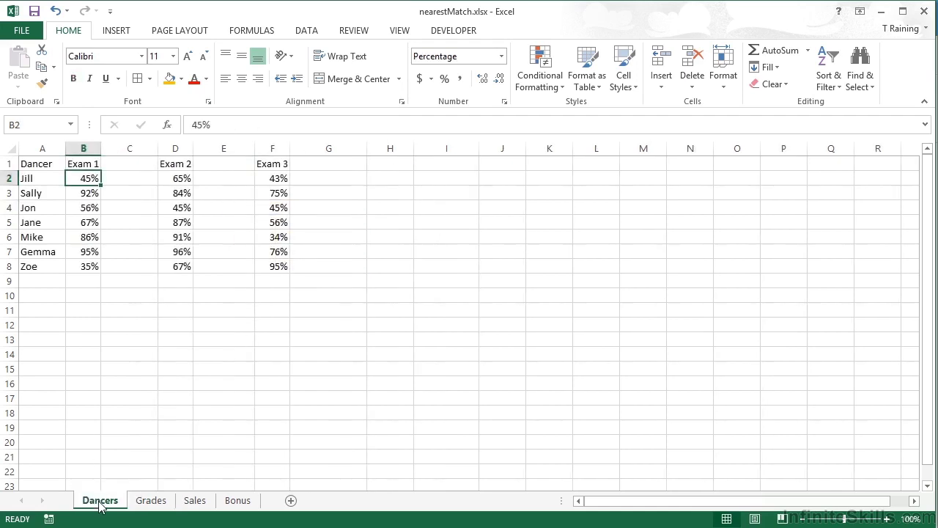
pyautogui.click(121, 179)
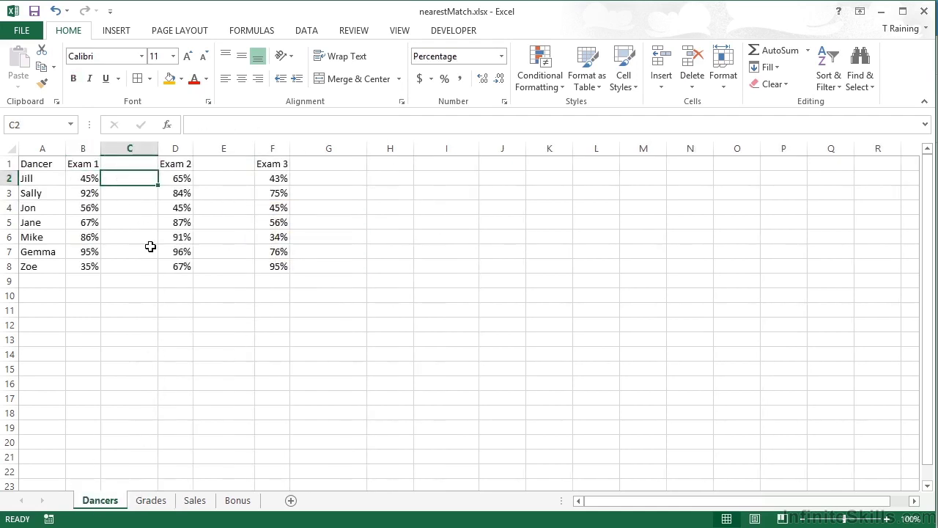
pyautogui.write('=')
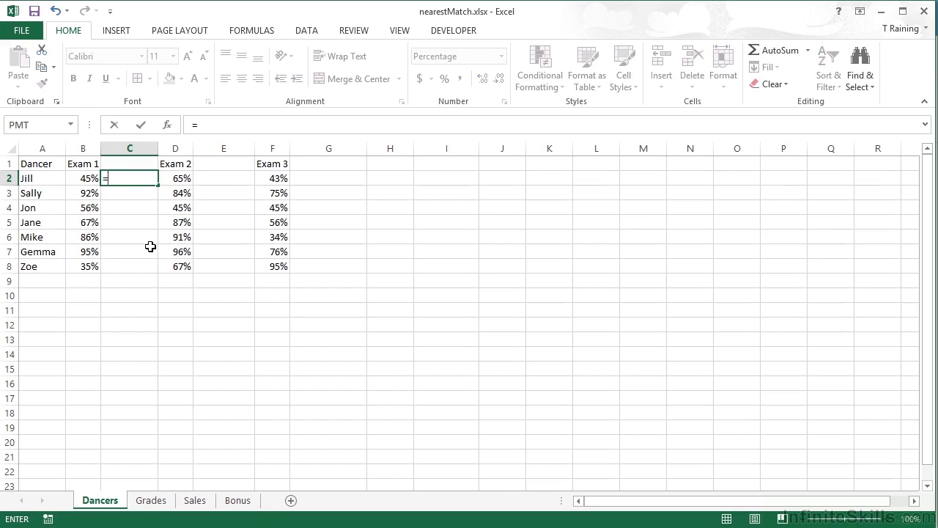
pyautogui.write('vloo')
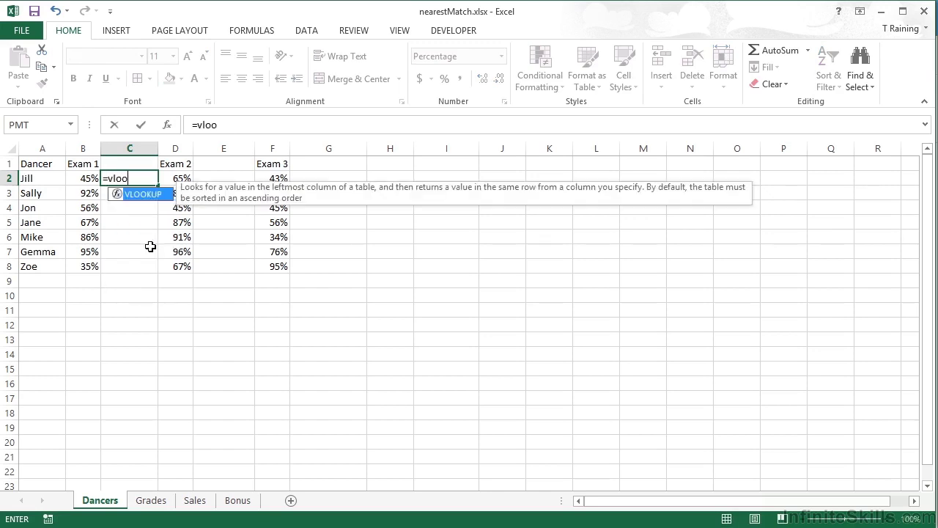
pyautogui.press('Tab')
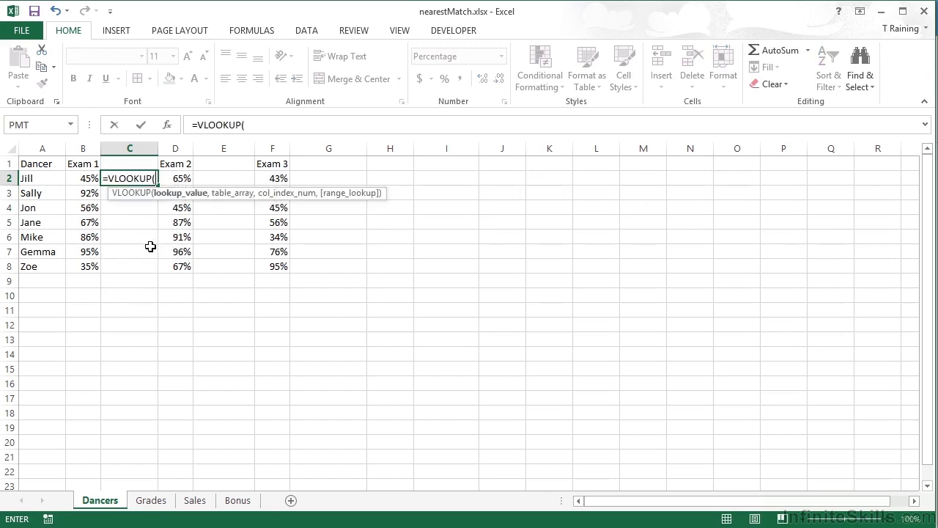
pyautogui.click(84, 178)
pyautogui.write(',')
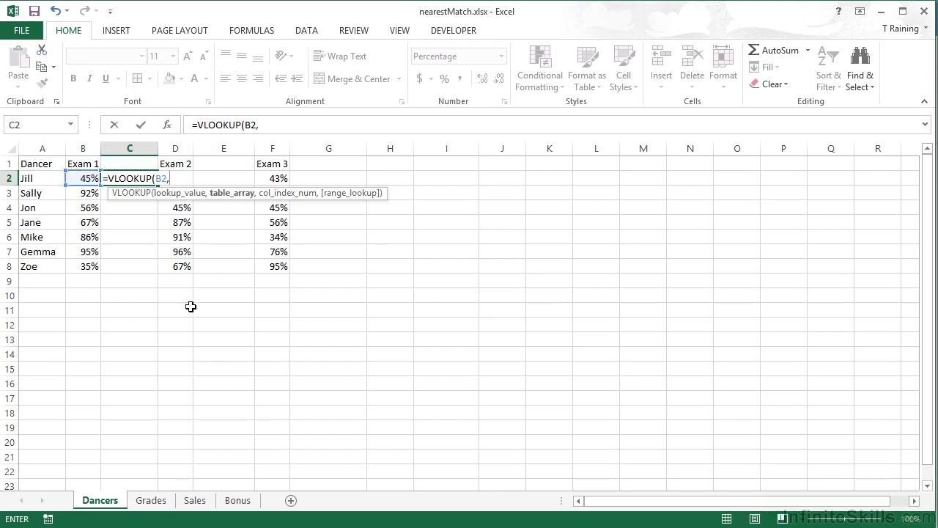
# Step: Set the VLOOKUP table array to the grades table as the absolute reference Grades!$F$4:$G$8
pyautogui.click(152, 500)
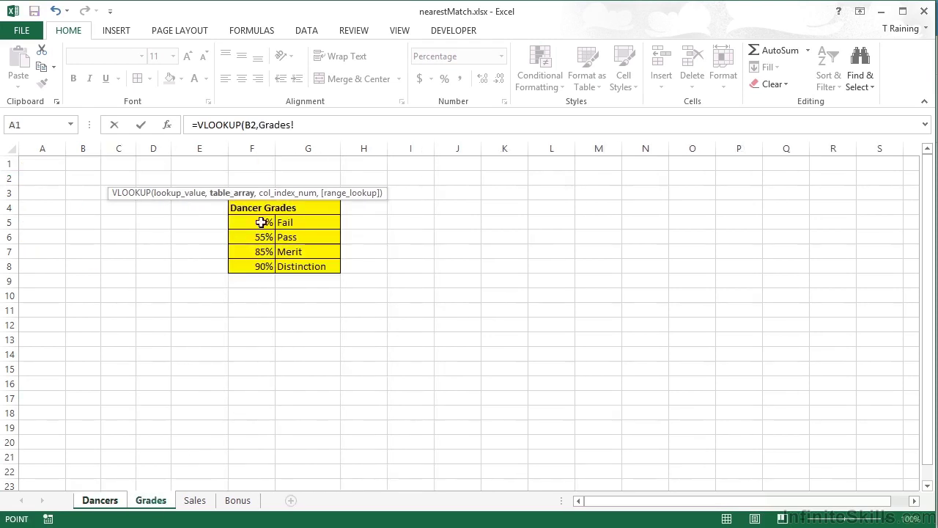
pyautogui.moveTo(247, 208); pyautogui.dragTo(297, 259)
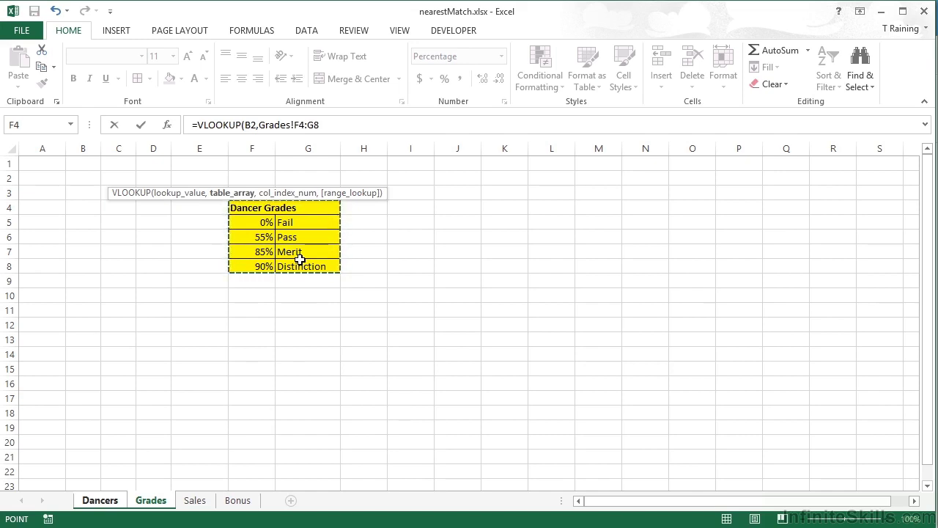
pyautogui.press('F4')
pyautogui.write(',')
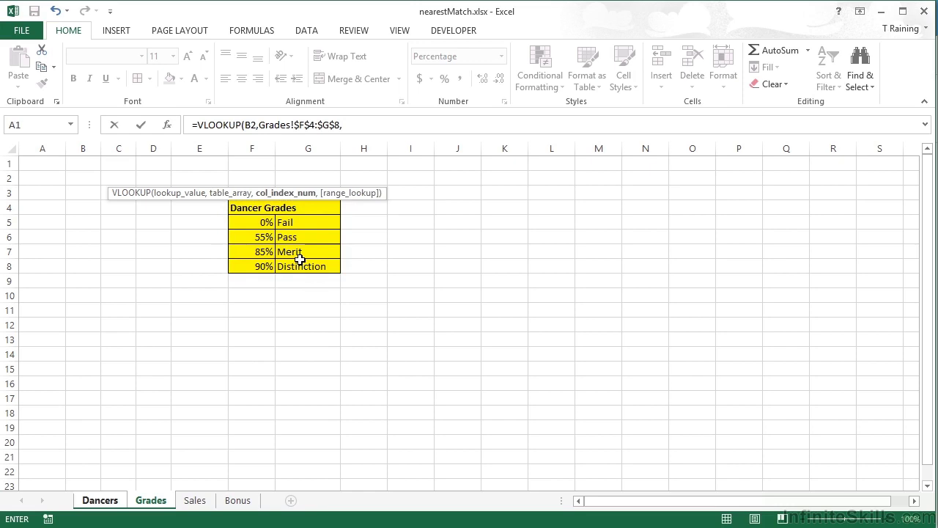
# Step: Complete the C2 VLOOKUP formula with column index 2 and TRUE for an approximate match
pyautogui.write('2')
pyautogui.write(',')
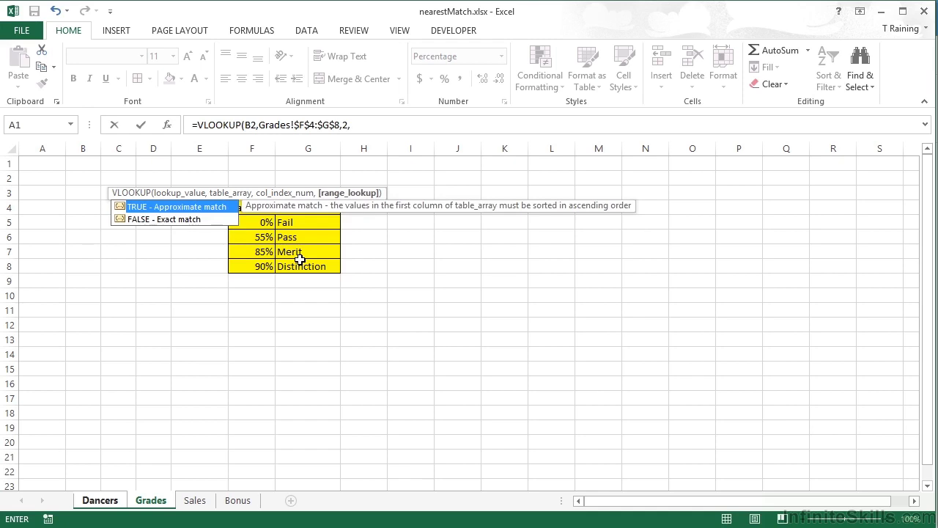
pyautogui.write('true')
pyautogui.write(')')
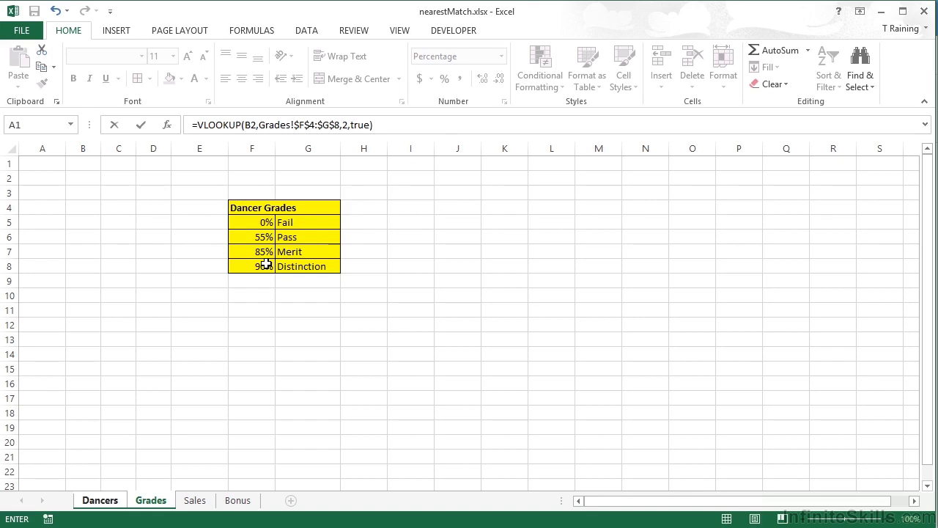
pyautogui.press('Return')
pyautogui.press('Up')
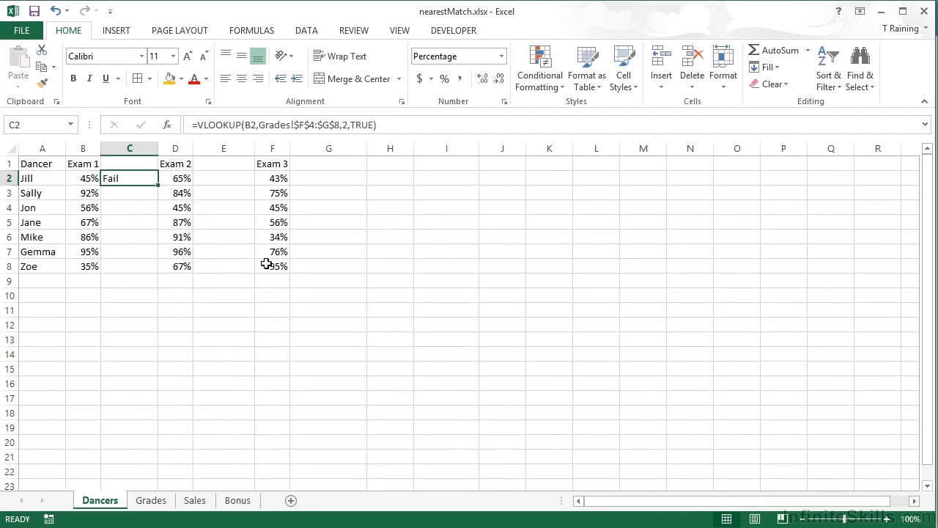
# Step: Test the lookup with a score of 75% in B2 and compare the grade with the thresholds on the Grades sheet
pyautogui.press('Left')
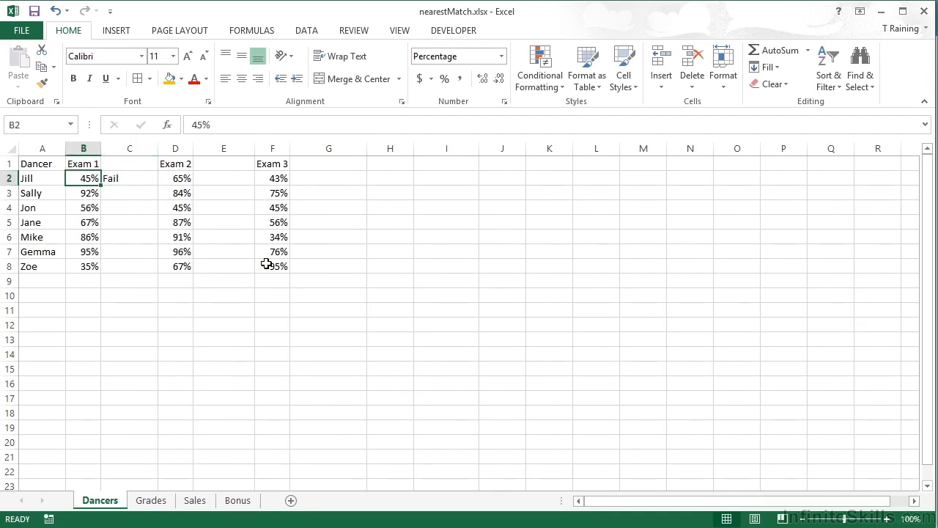
pyautogui.write('75')
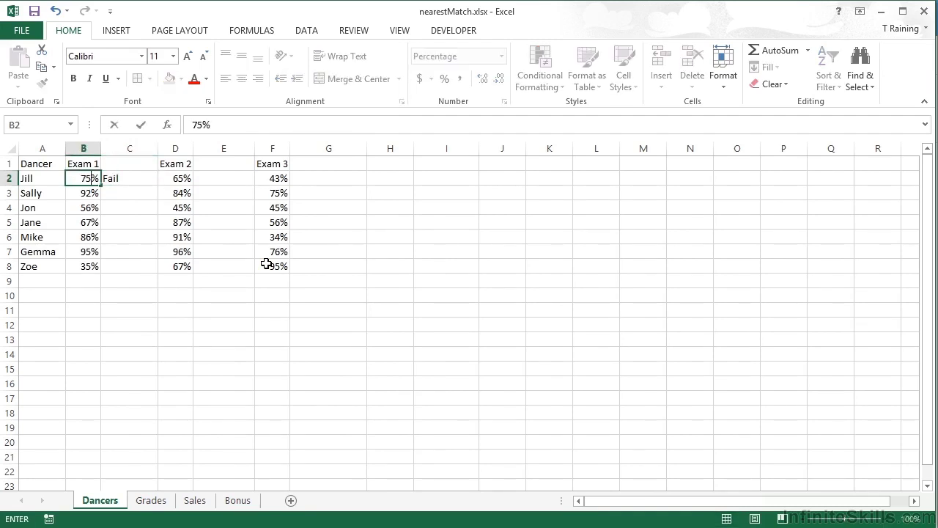
pyautogui.press('Return')
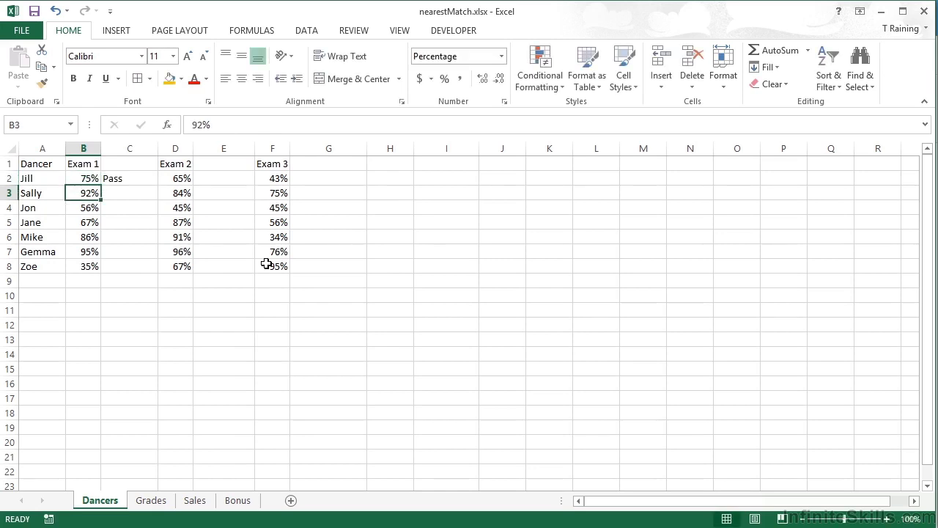
pyautogui.press('Up')
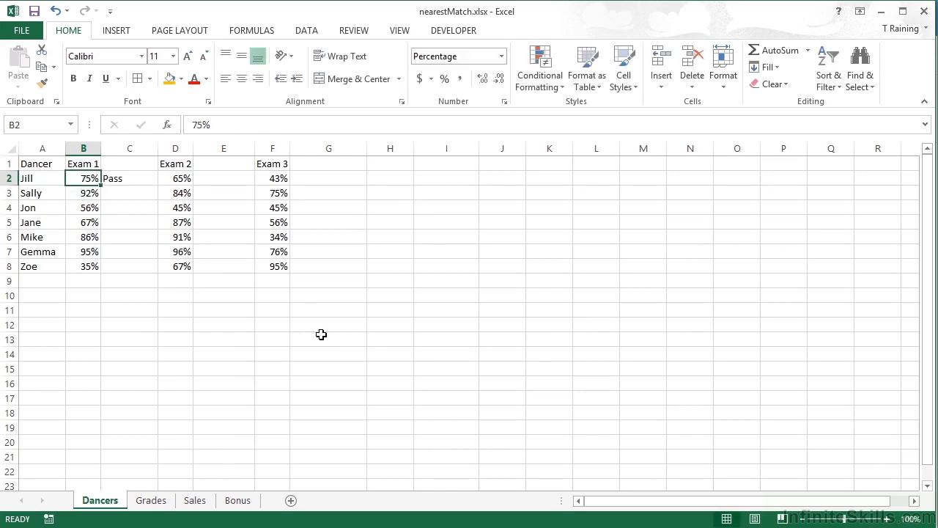
pyautogui.click(151, 499)
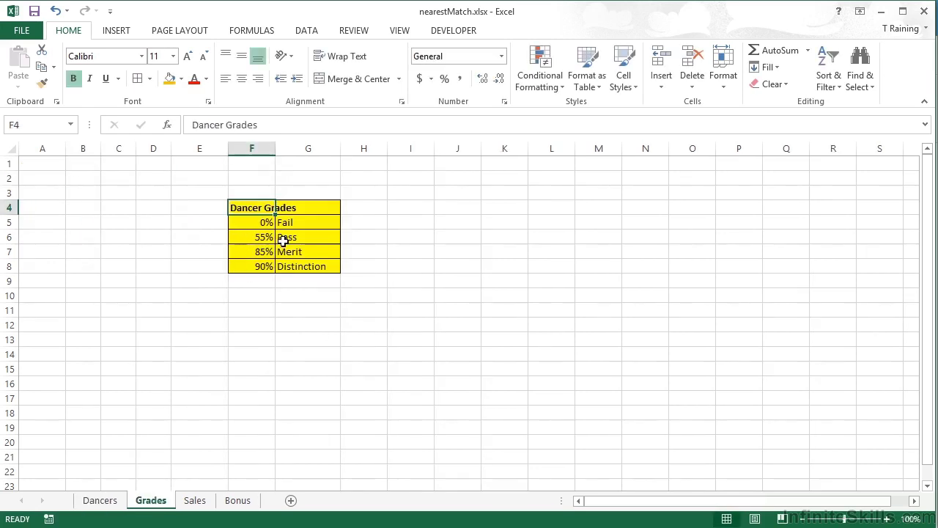
pyautogui.click(100, 500)
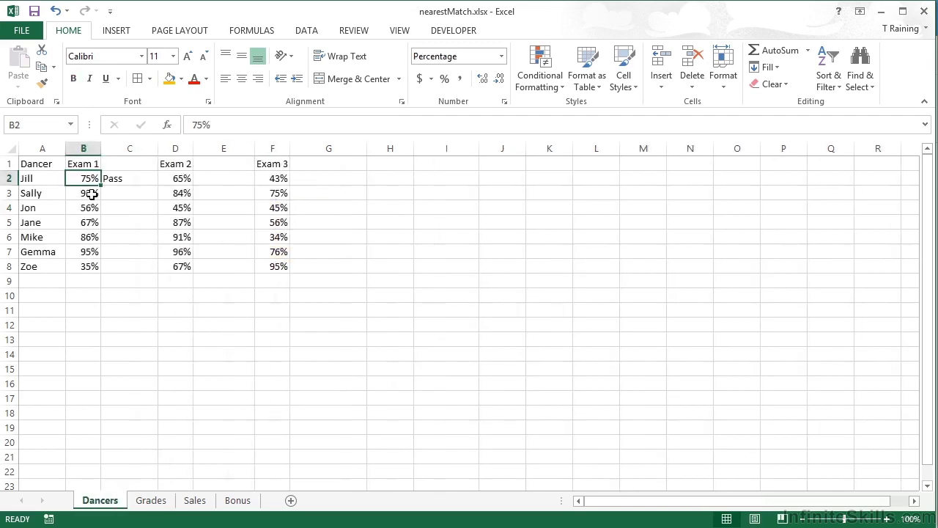
# Step: Test the lookup with a score of 92% in B2, and set the score back to 45%
pyautogui.write('92')
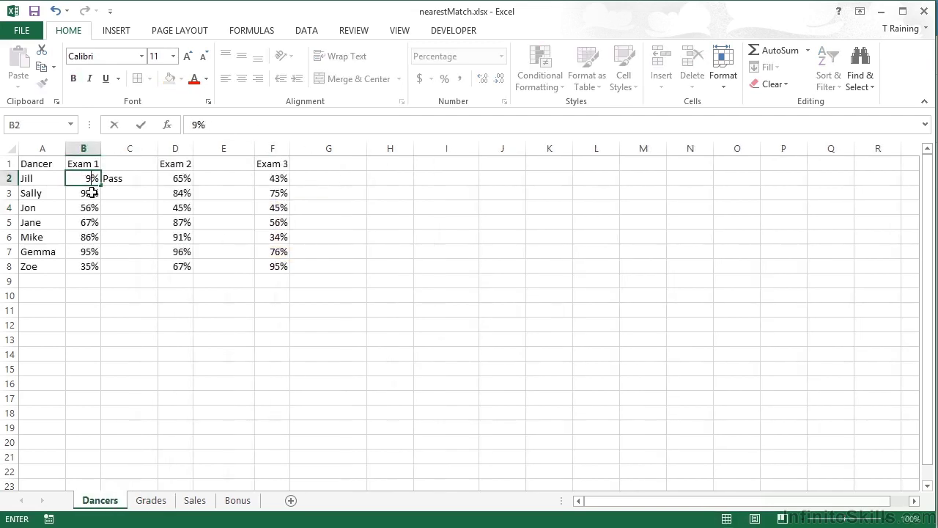
pyautogui.press('Tab')
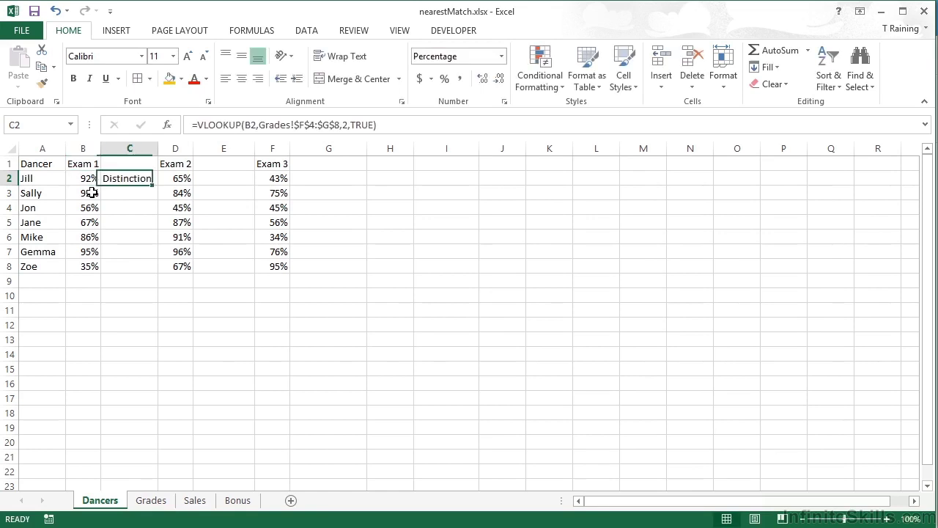
pyautogui.press('Left')
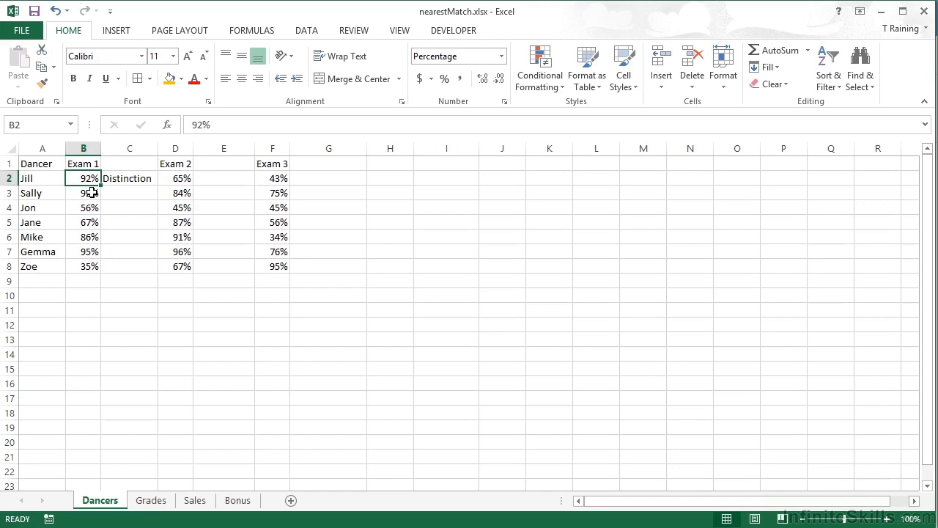
pyautogui.write('45')
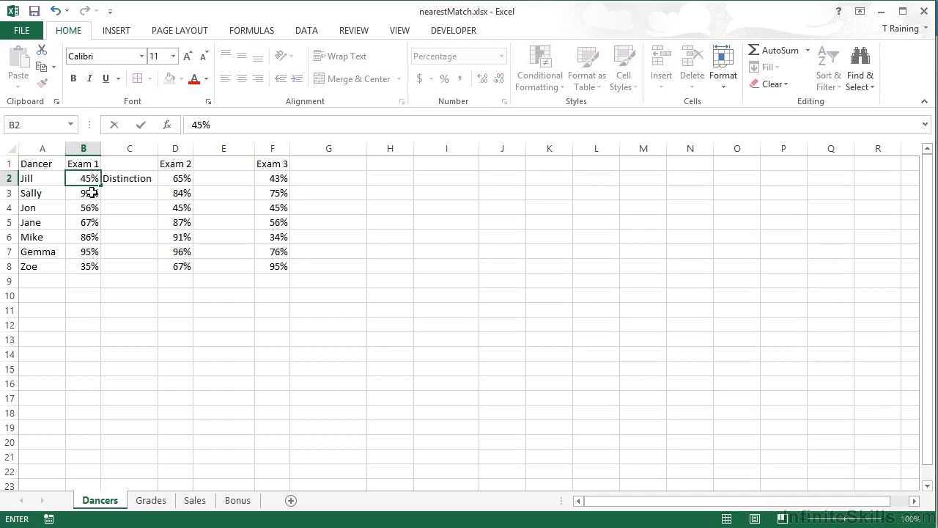
pyautogui.press('Return')
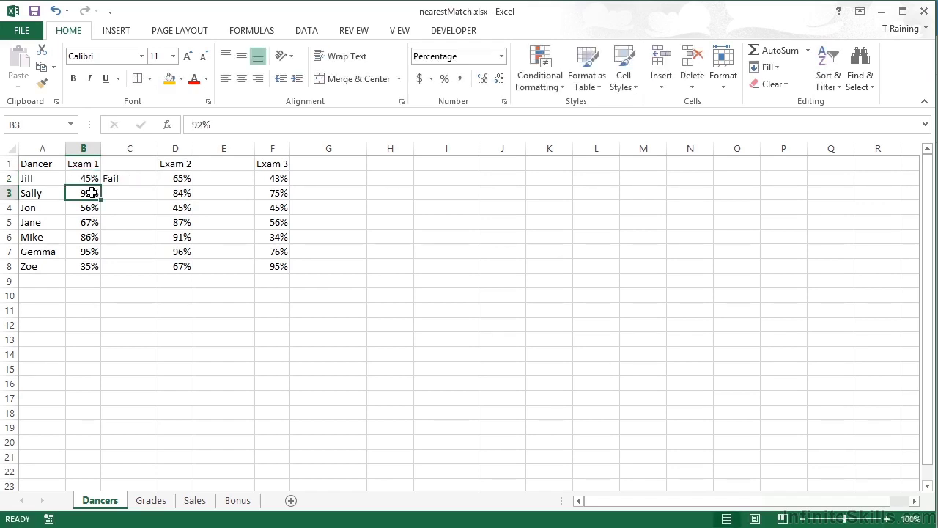
# Step: Review the VLOOKUP formula in C2 and fill it down through C8 for all dancers
pyautogui.click(134, 179)
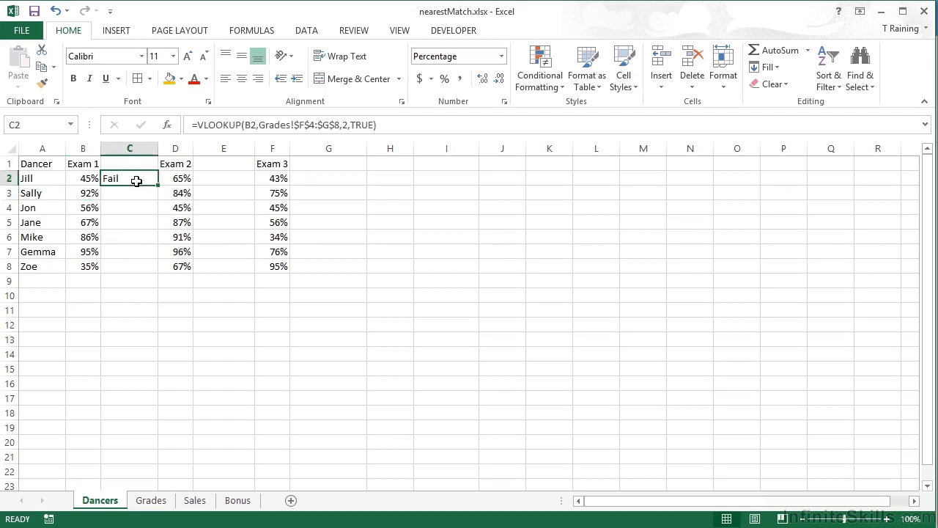
pyautogui.doubleClick(136, 182)
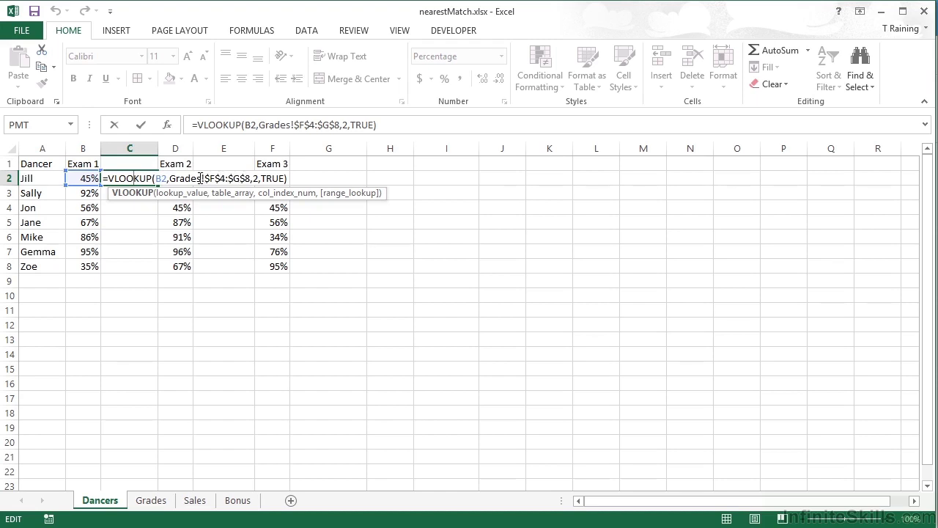
pyautogui.hotkey('ctrl', 'Return')
pyautogui.doubleClick(158, 185)
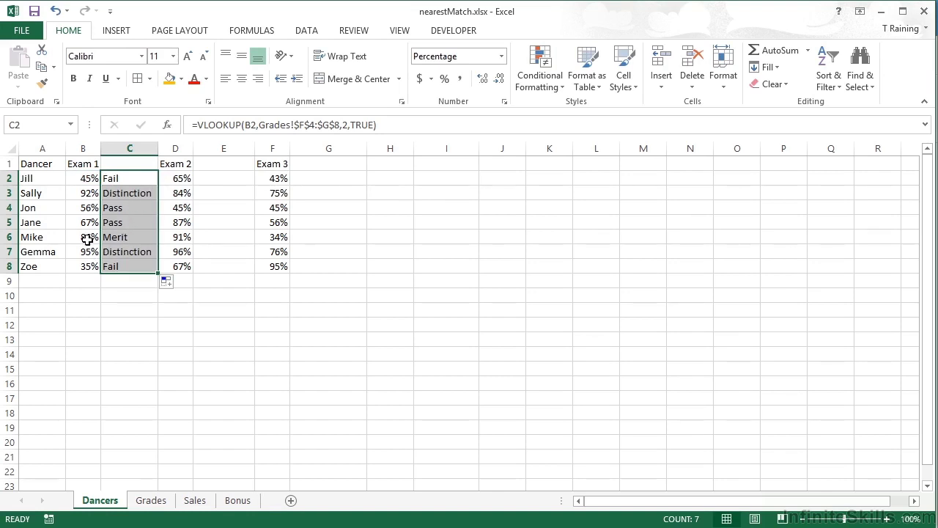
# Step: Check the Pass threshold on the Grades sheet, and test the Exam 1 score in B4 with 55% and finally 54%
pyautogui.click(87, 239)
pyautogui.click(90, 209)
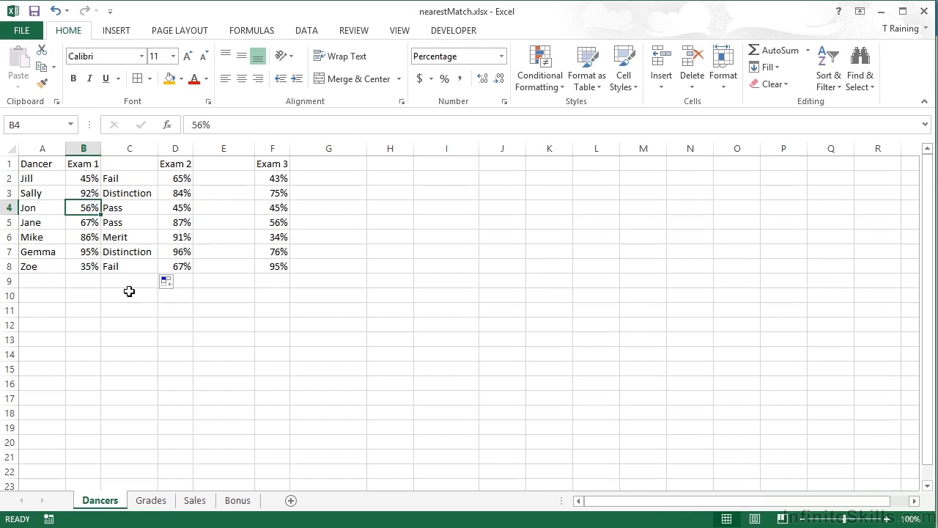
pyautogui.click(167, 503)
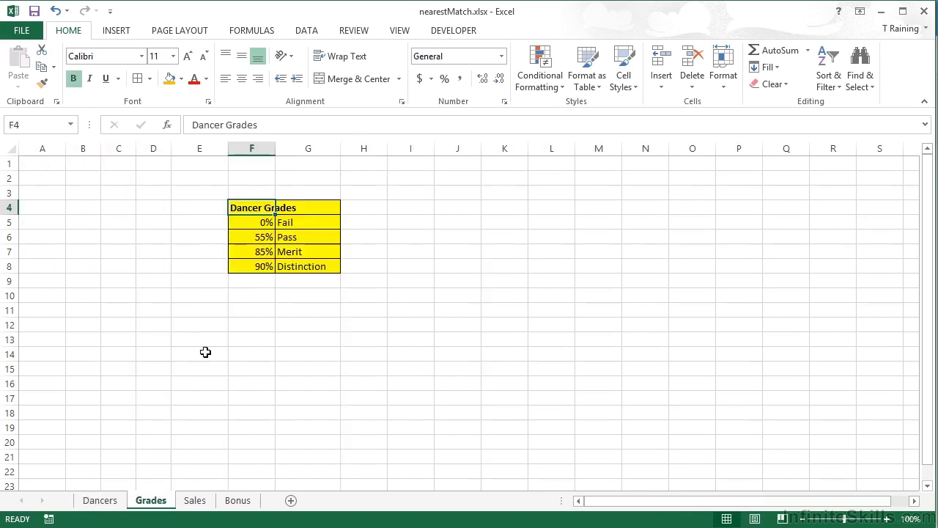
pyautogui.click(99, 501)
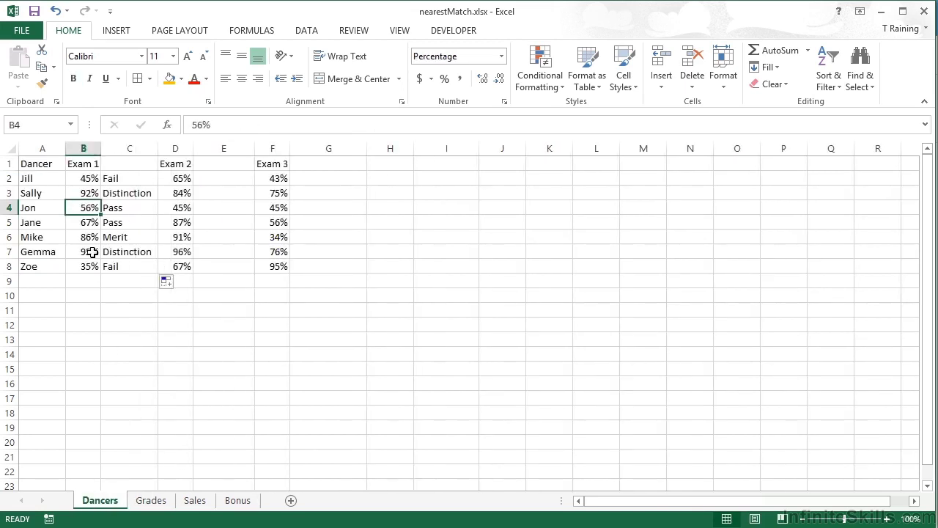
pyautogui.write('55')
pyautogui.press('Return')
pyautogui.write('54')
pyautogui.press('Return')
pyautogui.press('Up')
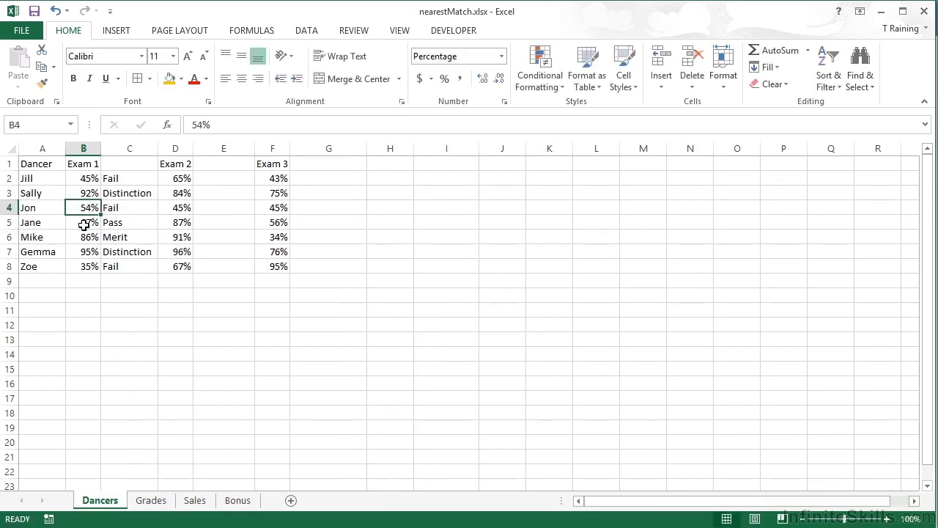
# Step: Copy the VLOOKUP formula from C2 to E2 for Exam 2 and open the pasted formula to inspect its references
pyautogui.click(138, 178)
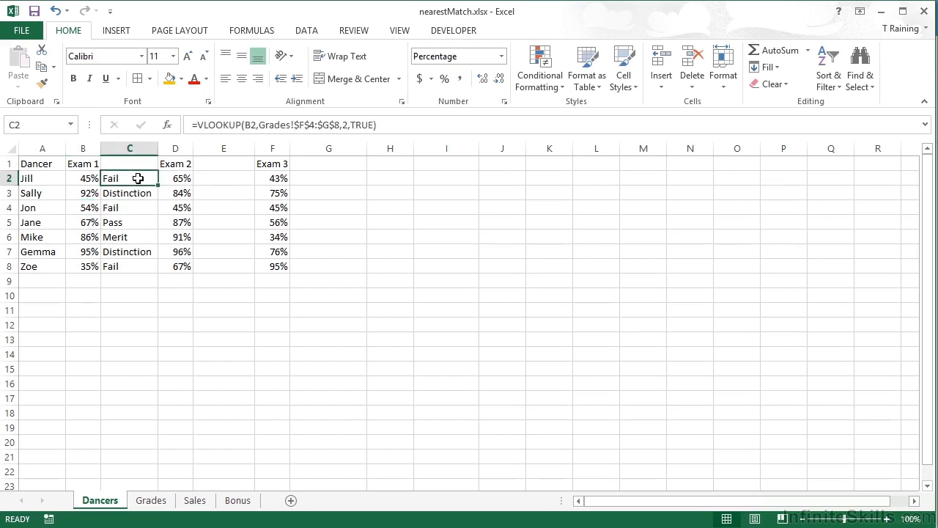
pyautogui.hotkey('ctrl', 'c')
pyautogui.click(223, 178)
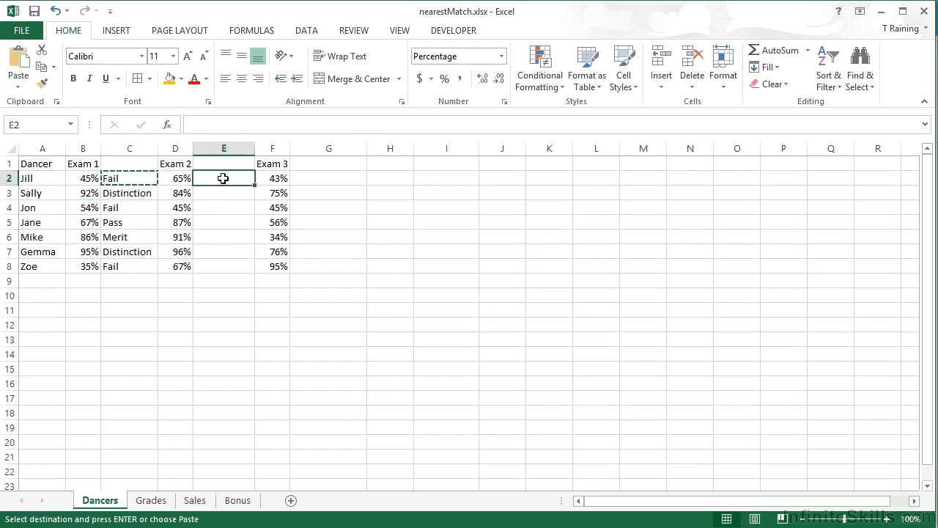
pyautogui.hotkey('ctrl', 'v')
pyautogui.press('F2')
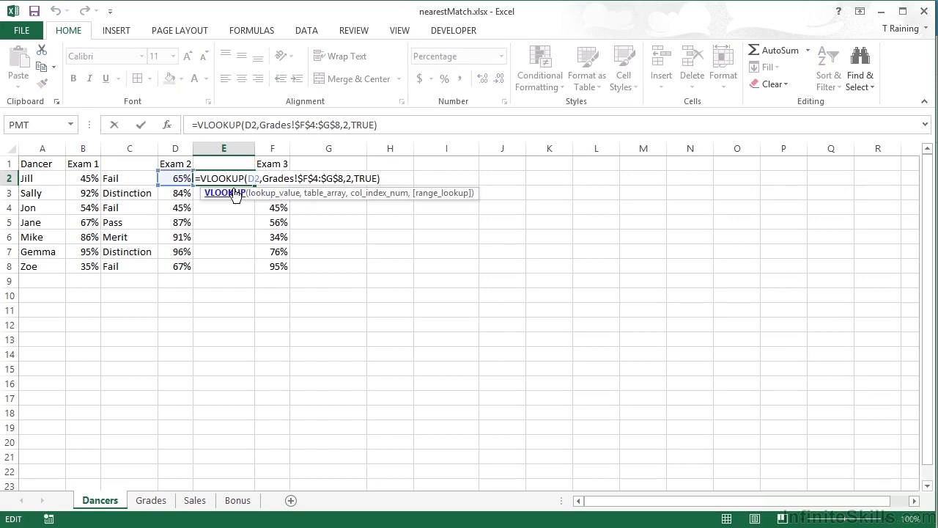
# Step: Fill the Exam 2 formula from E2 down to E8, and copy E2:E8 to G2 for the Exam 3 grades
pyautogui.press('Escape')
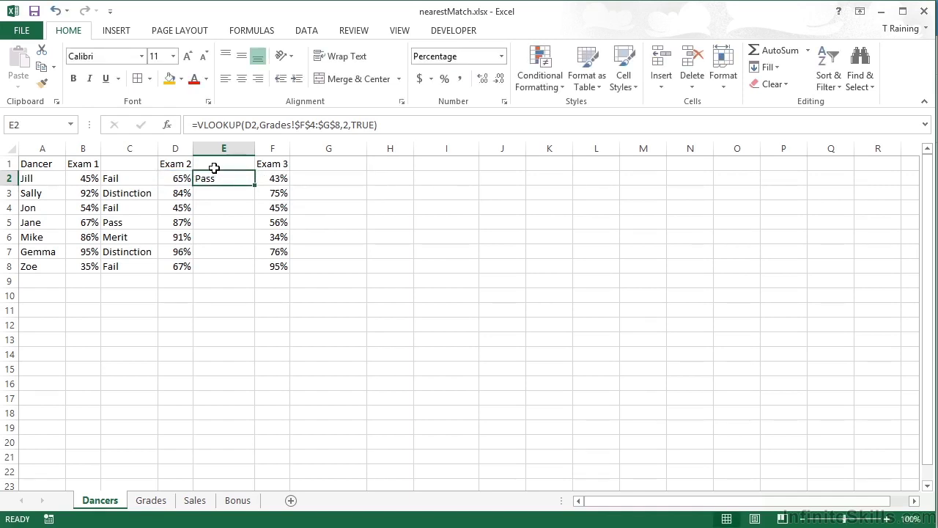
pyautogui.doubleClick(254, 186)
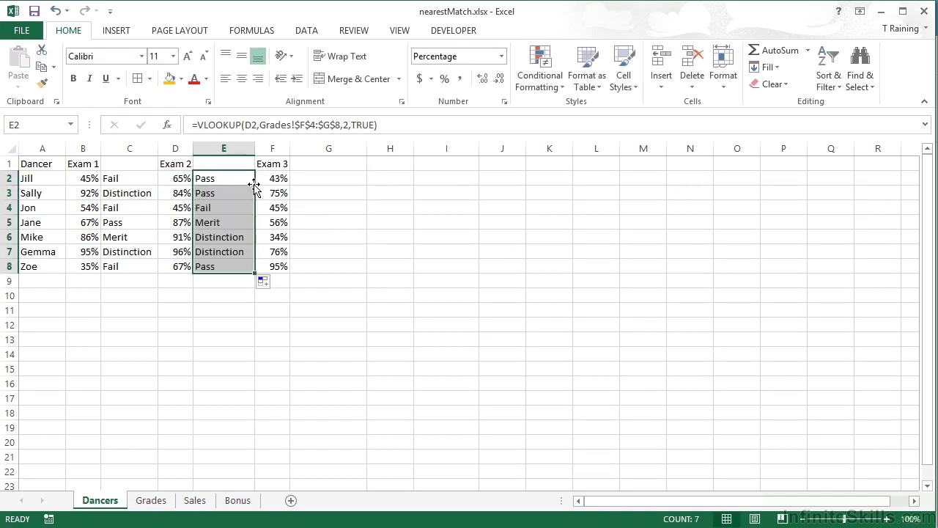
pyautogui.hotkey('ctrl', 'c')
pyautogui.click(317, 179)
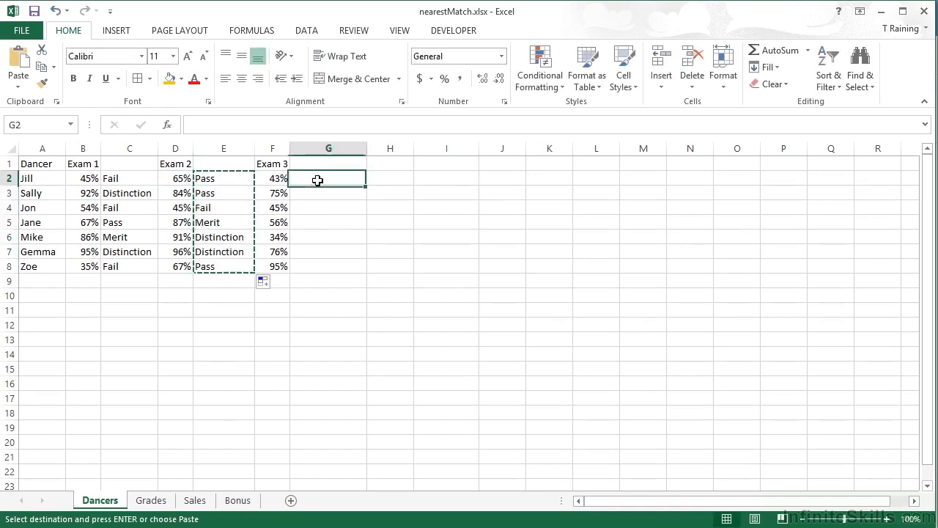
pyautogui.hotkey('ctrl', 'v')
pyautogui.press('Escape')
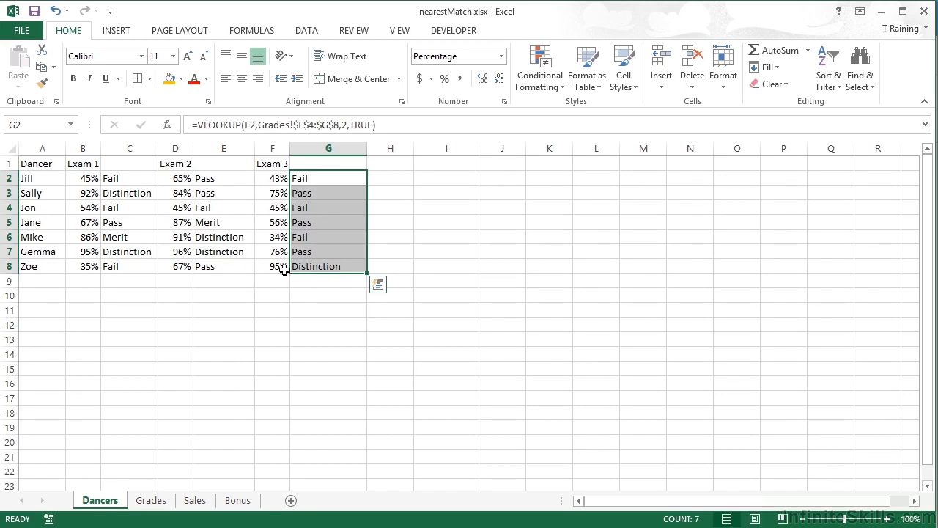
# Step: Review the Grades, Sales and Bonus sheets, and name the threshold table C2:D11 on the Bonus sheet BONUS
pyautogui.click(152, 500)
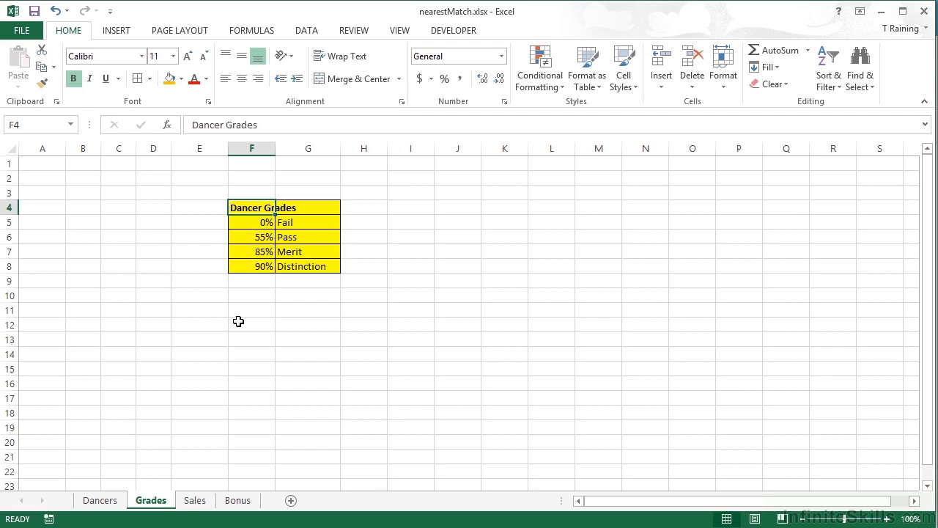
pyautogui.click(196, 501)
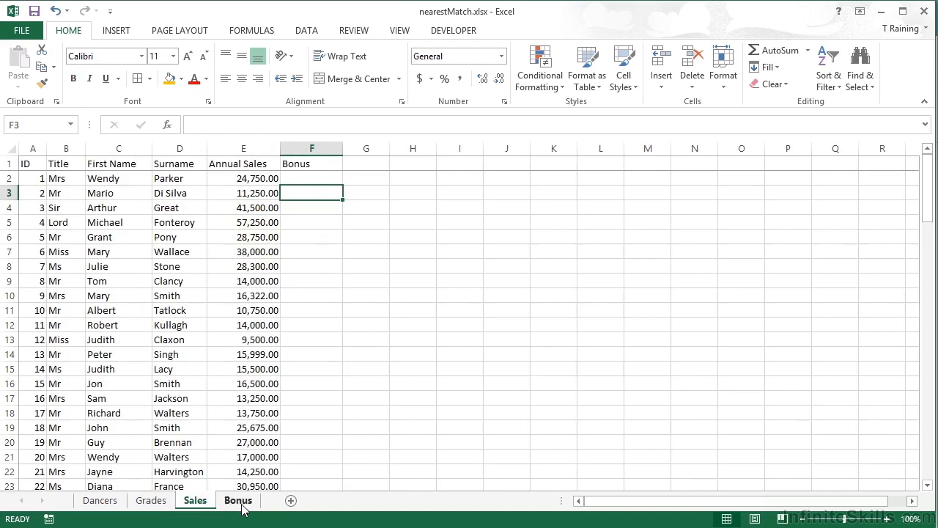
pyautogui.click(245, 180)
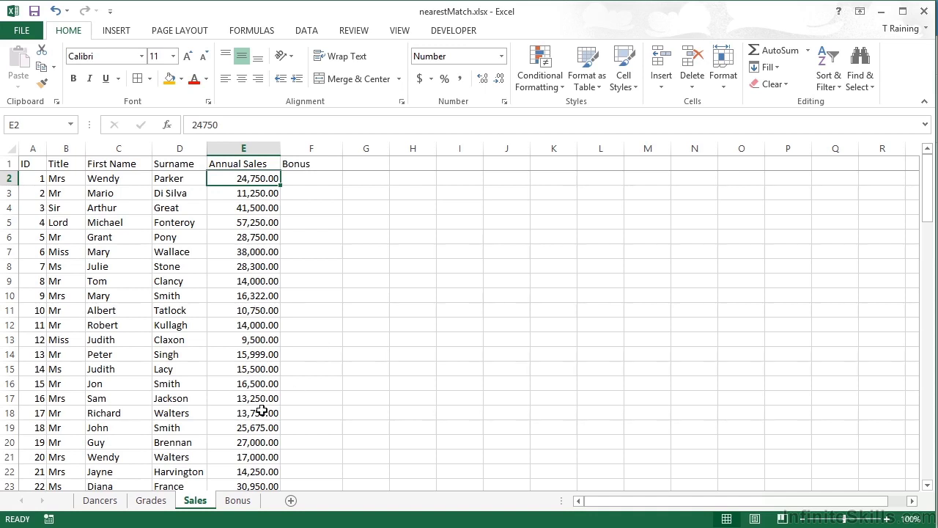
pyautogui.click(239, 500)
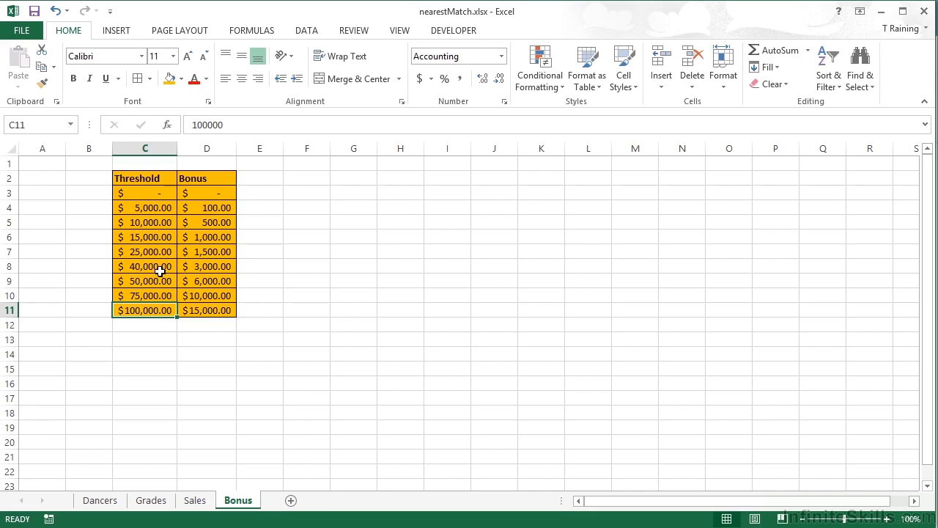
pyautogui.moveTo(142, 180); pyautogui.dragTo(195, 307)
pyautogui.click(26, 125)
pyautogui.write('BONUS')
pyautogui.press('Return')
# Step: Enter the formula =VLOOKUP(E2,BONUS,2,TRUE) in F2 of the Sales sheet
pyautogui.click(195, 500)
pyautogui.click(308, 178)
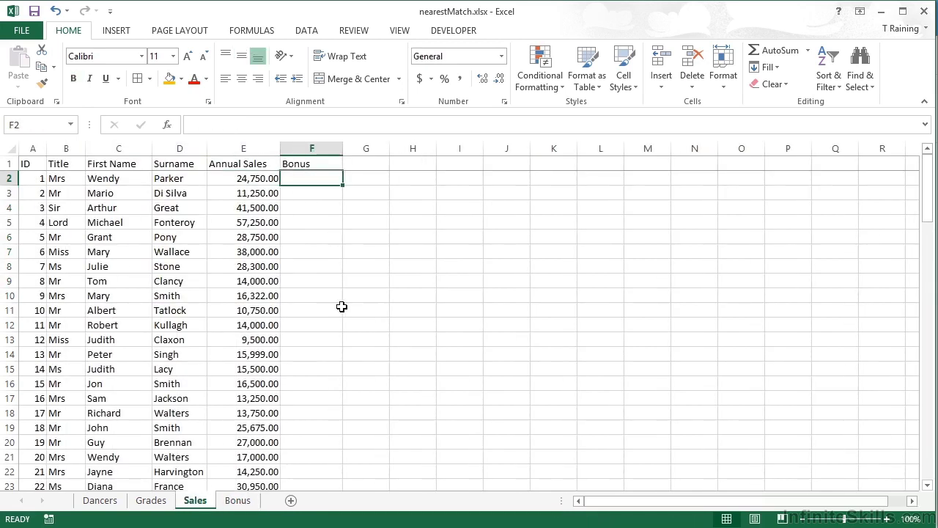
pyautogui.write('=')
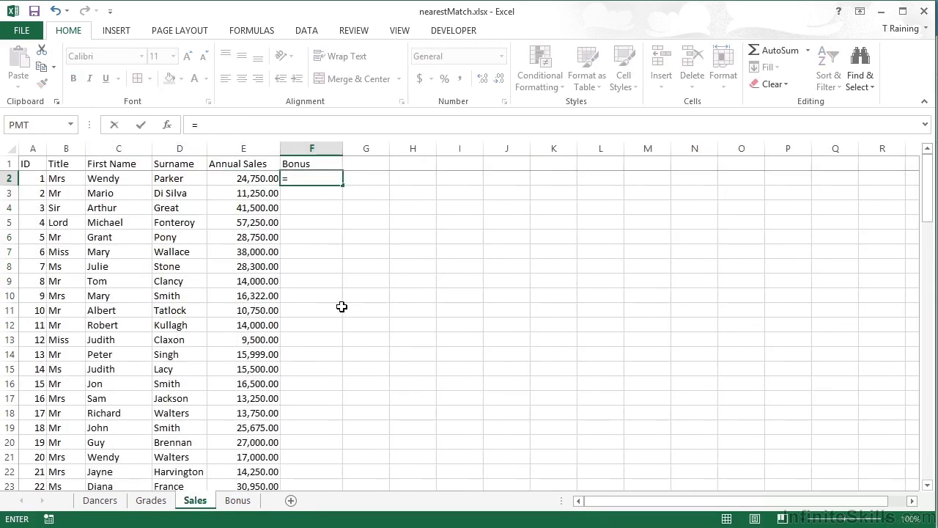
pyautogui.write('vlook')
pyautogui.press('Tab')
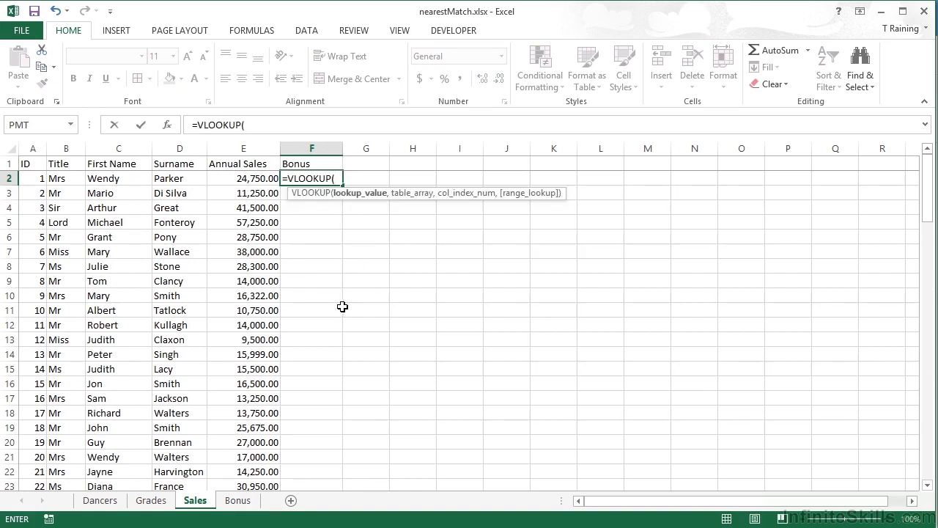
pyautogui.click(250, 178)
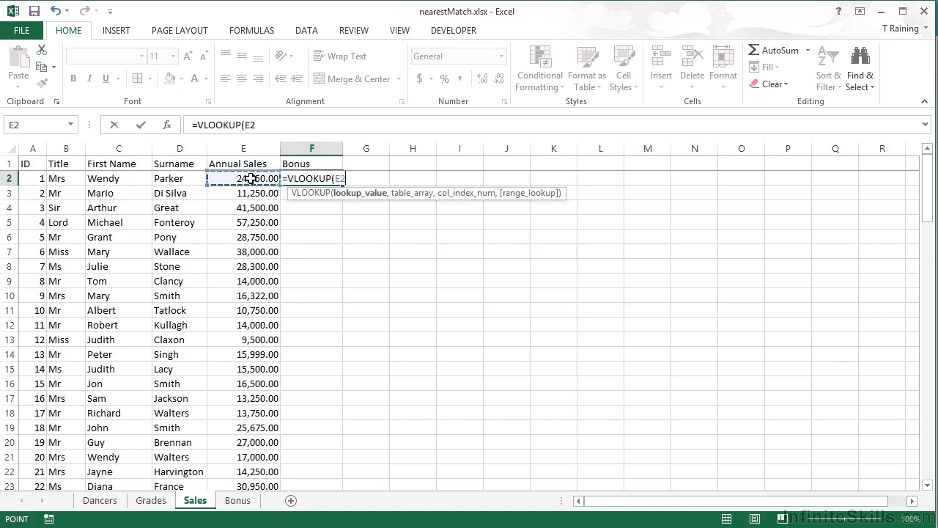
pyautogui.write(',b')
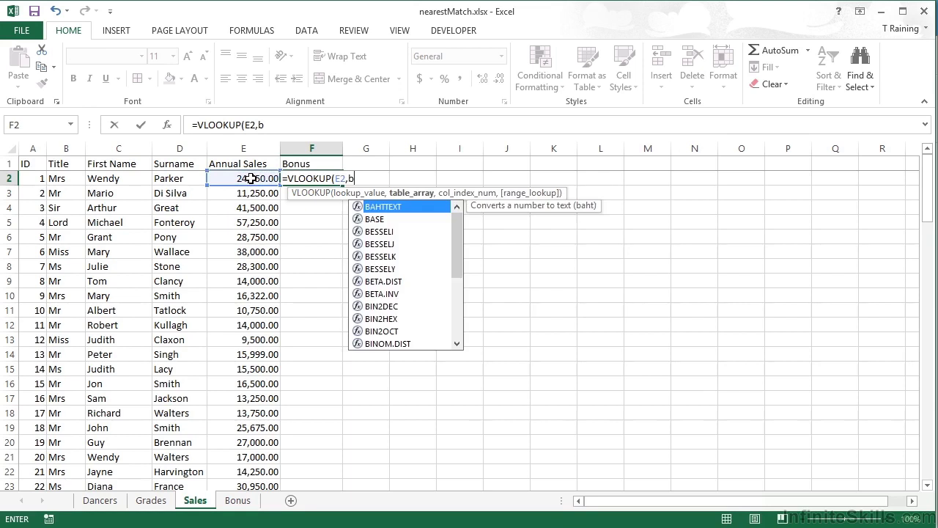
pyautogui.write('o')
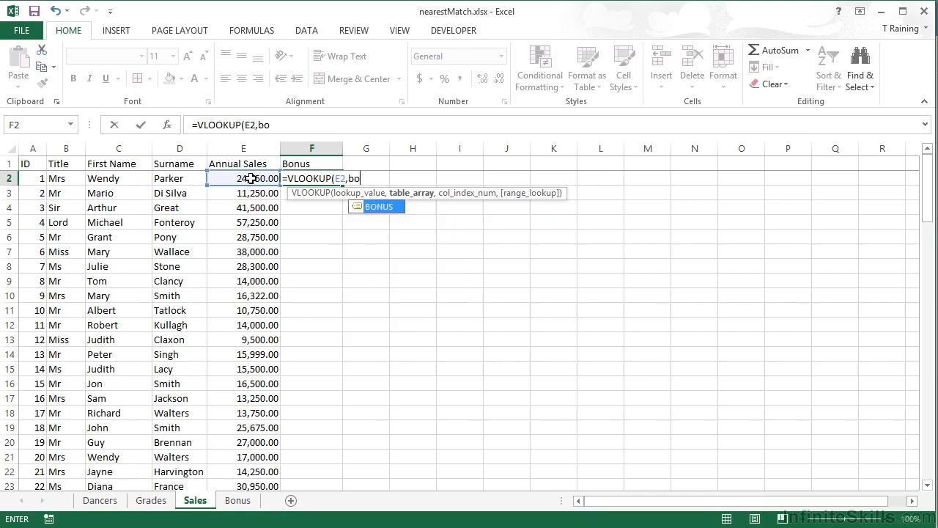
pyautogui.doubleClick(377, 207)
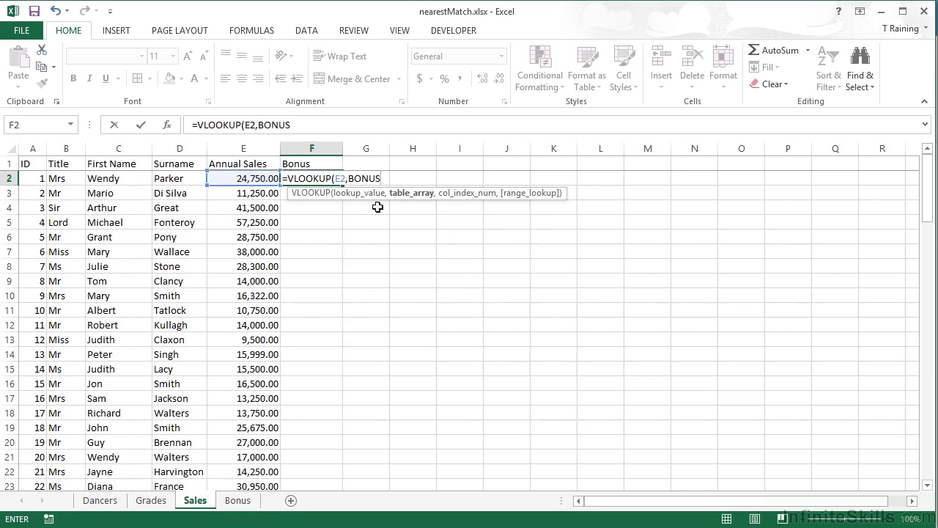
pyautogui.write(',2')
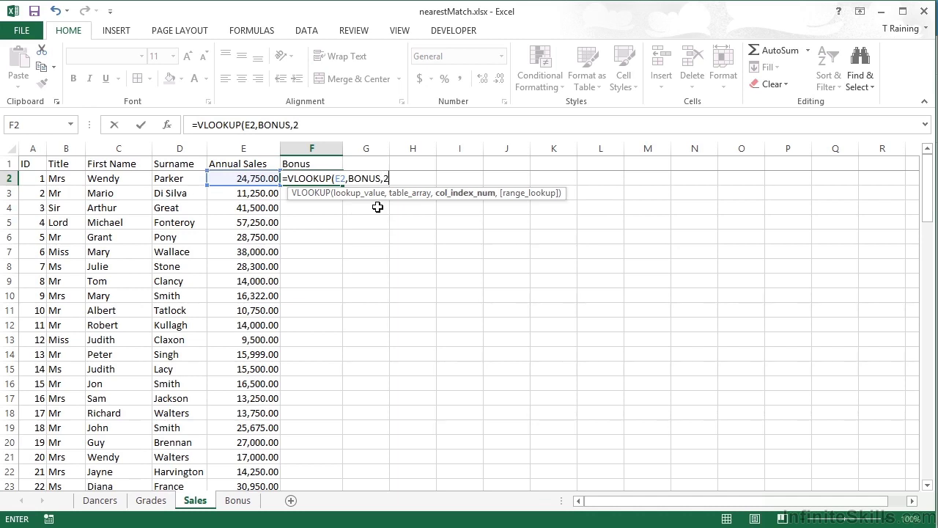
pyautogui.write(',')
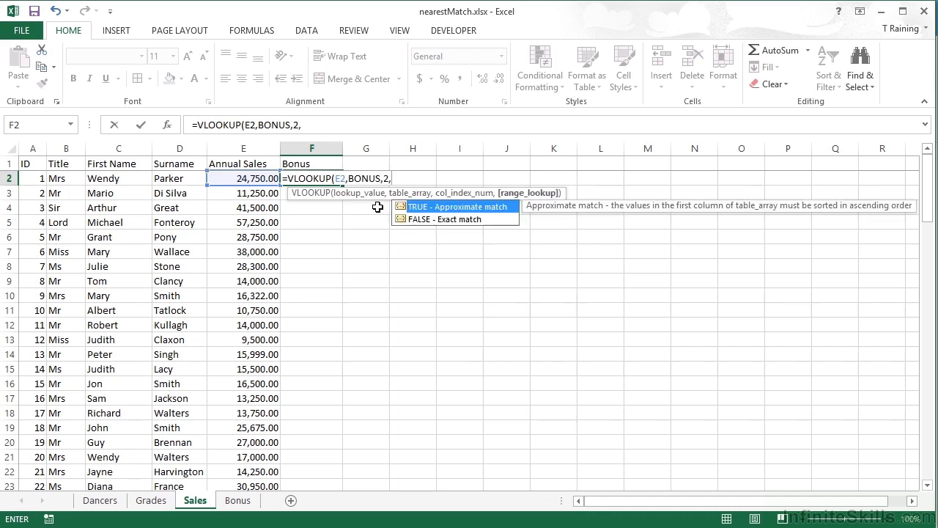
pyautogui.write('true')
pyautogui.press('Return')
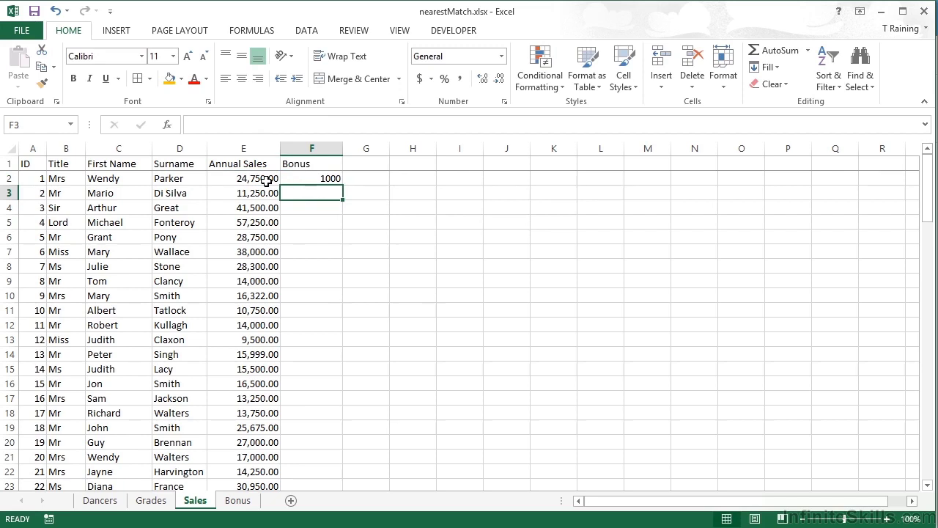
# Step: Check the bonus in F2 against the Bonus sheet thresholds, and fill its formula down the Sales sheet's Bonus column
pyautogui.click(267, 179)
pyautogui.click(308, 178)
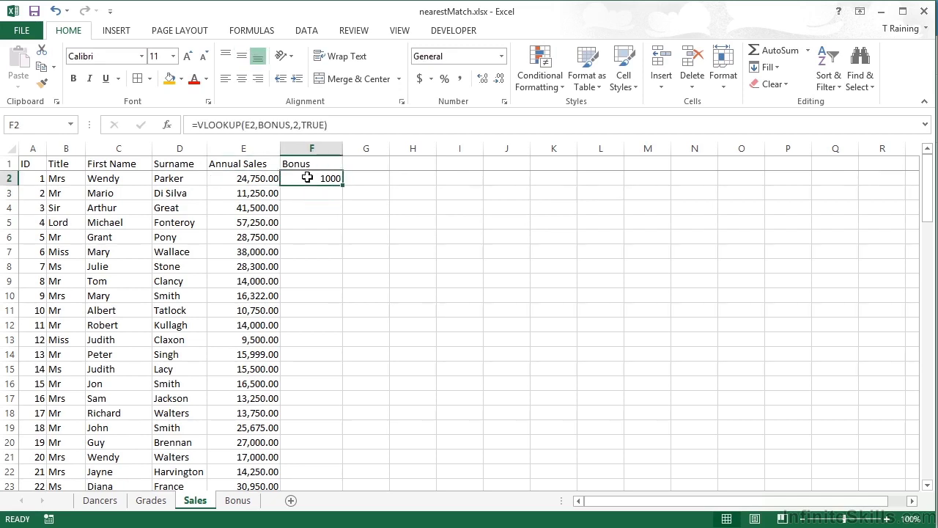
pyautogui.click(248, 501)
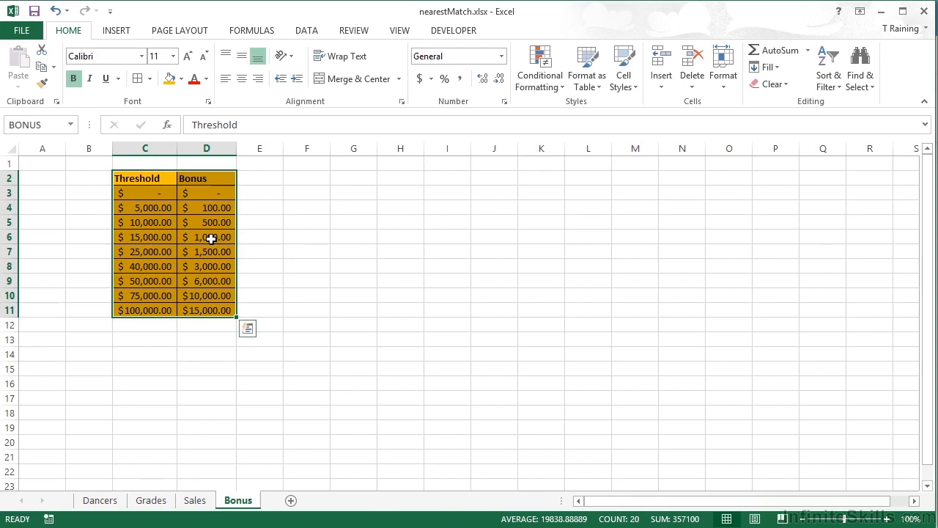
pyautogui.click(204, 500)
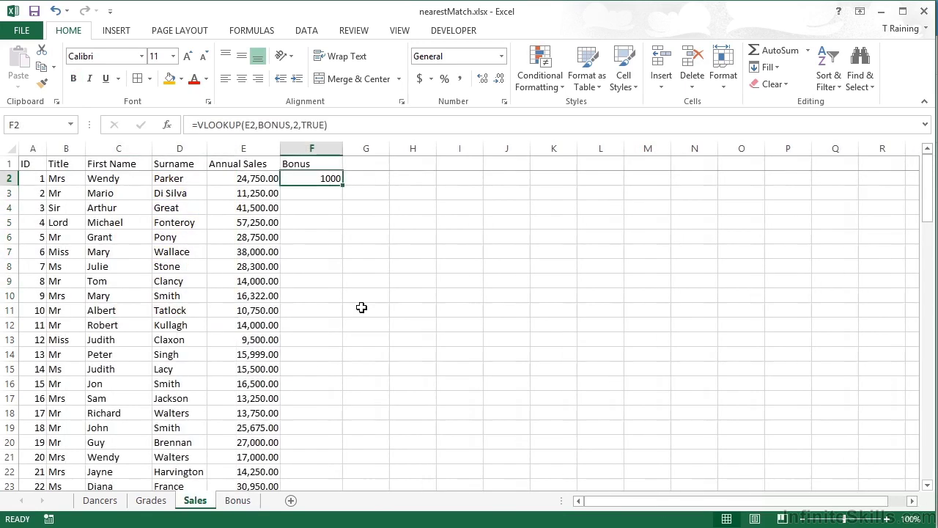
pyautogui.doubleClick(341, 186)
# Step: Examine the filled bonuses on the Sales sheet, comparing the sales in E77 and the bonus in F79 with the Bonus sheet thresholds
pyautogui.scroll(-4, 330, 234)
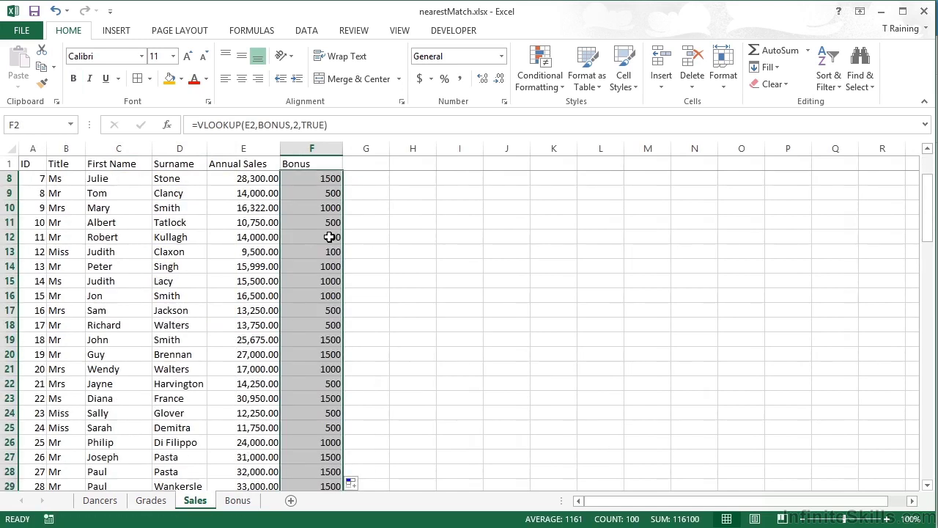
pyautogui.scroll(-14, 330, 237)
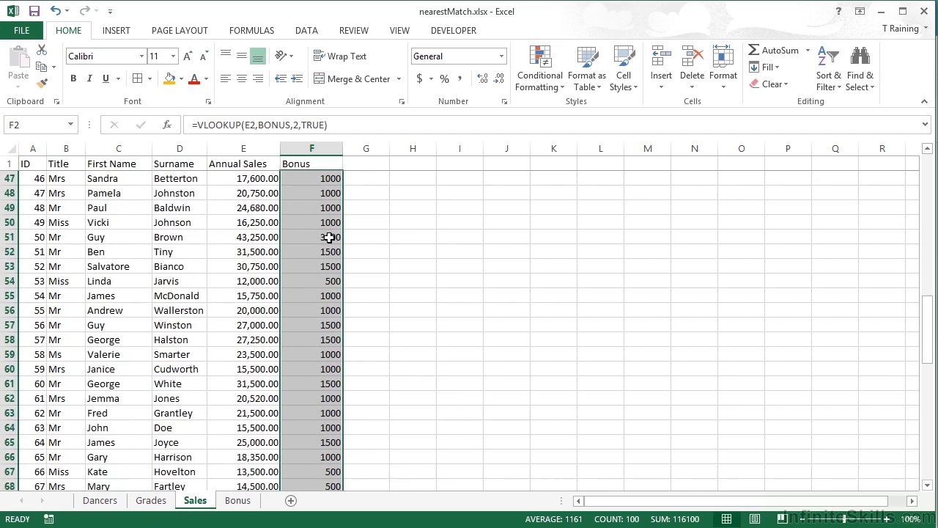
pyautogui.scroll(-7, 329, 237)
pyautogui.scroll(2, 330, 236)
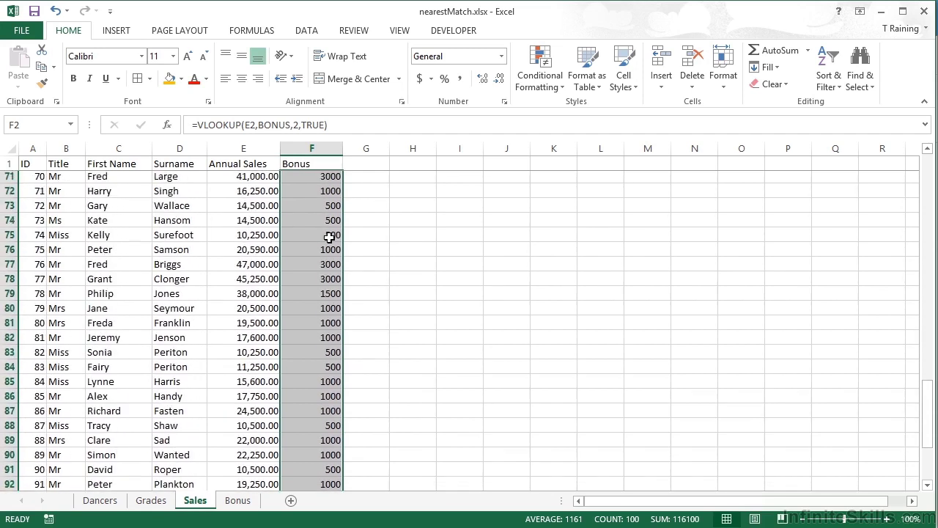
pyautogui.click(258, 268)
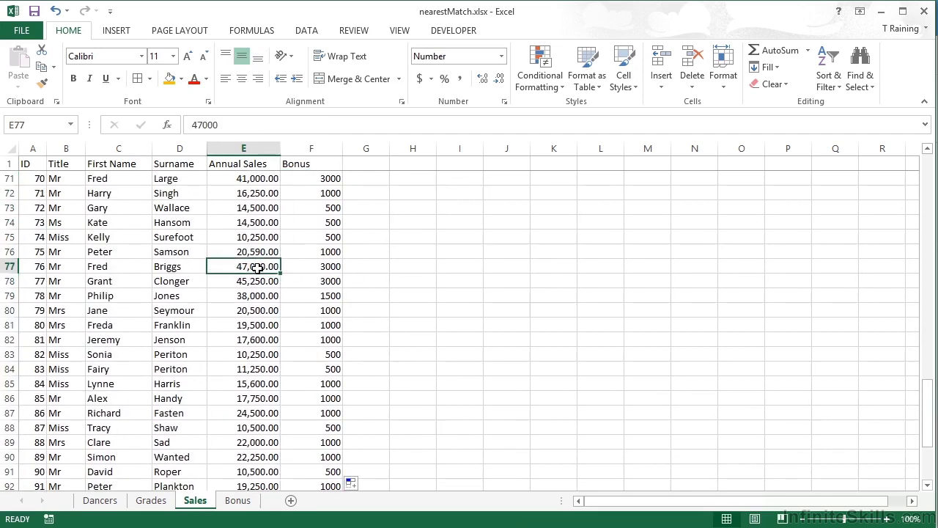
pyautogui.click(238, 500)
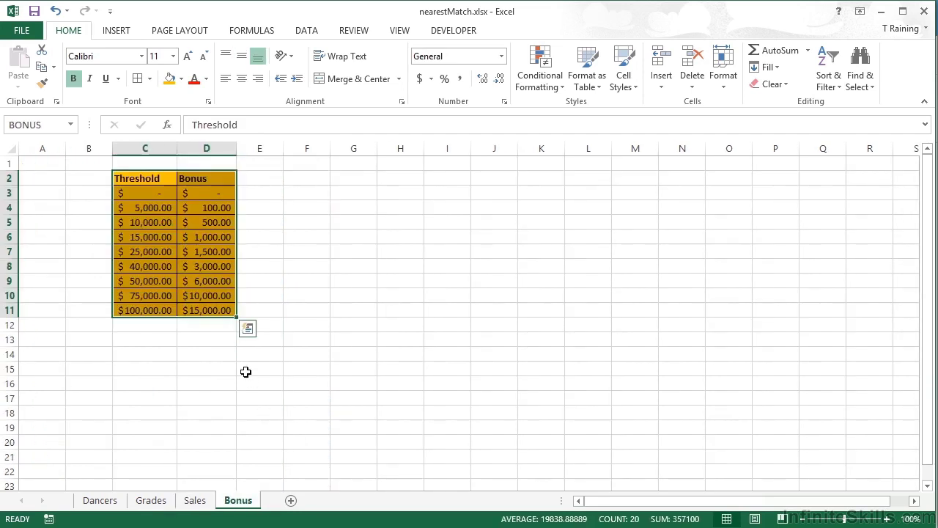
pyautogui.click(212, 266)
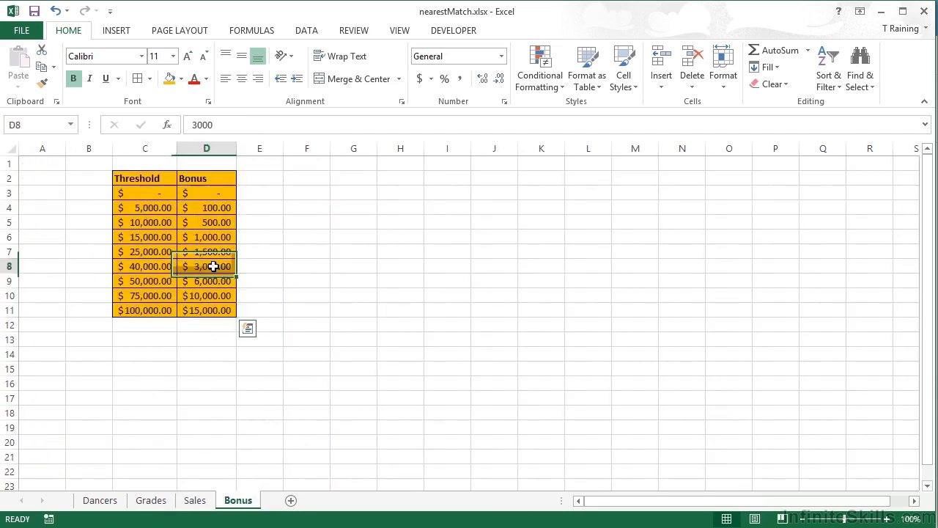
pyautogui.click(165, 265)
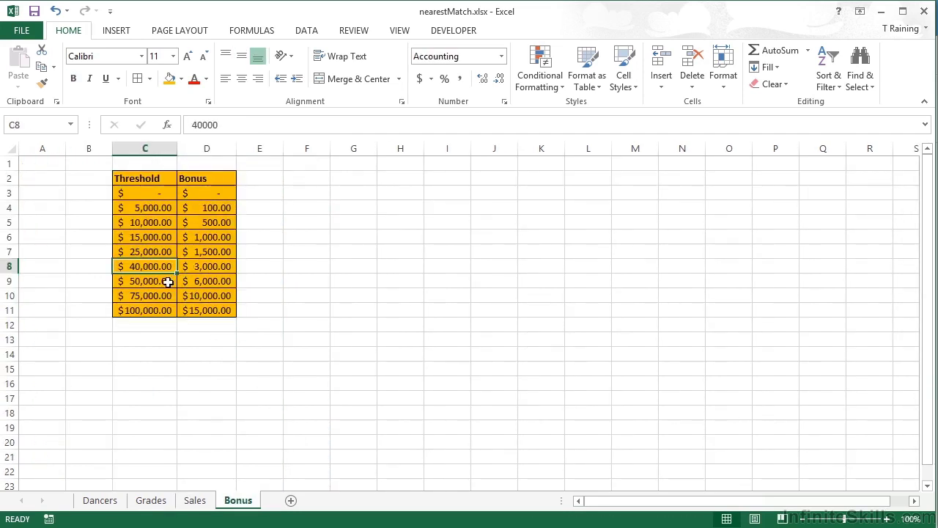
pyautogui.click(168, 281)
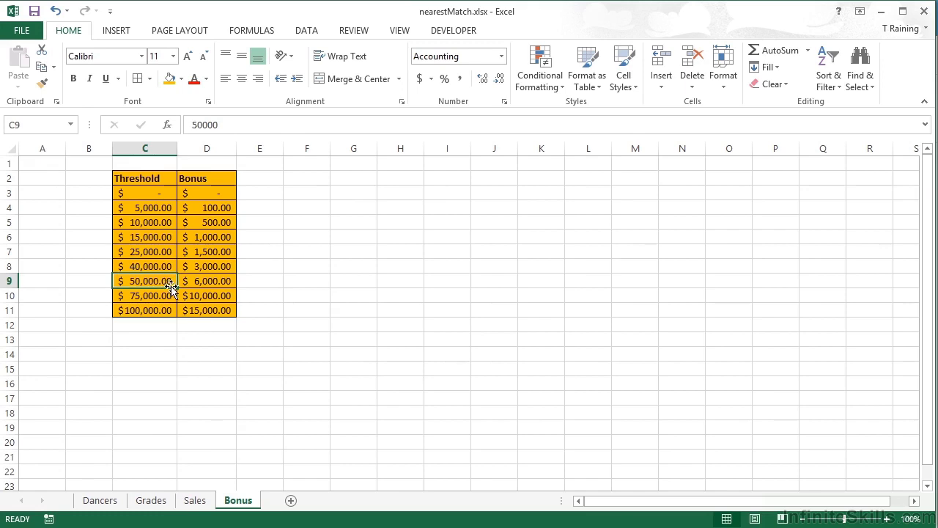
pyautogui.click(195, 500)
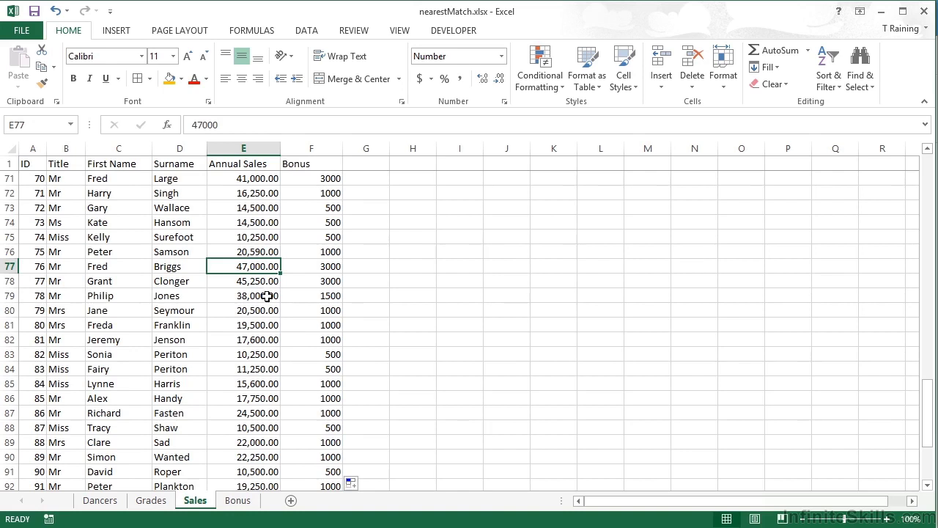
pyautogui.click(310, 296)
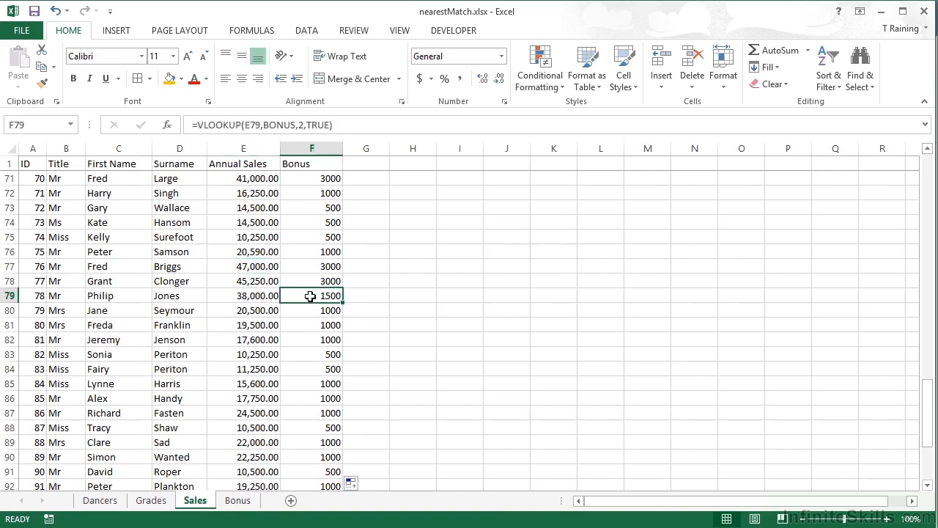
pyautogui.click(240, 501)
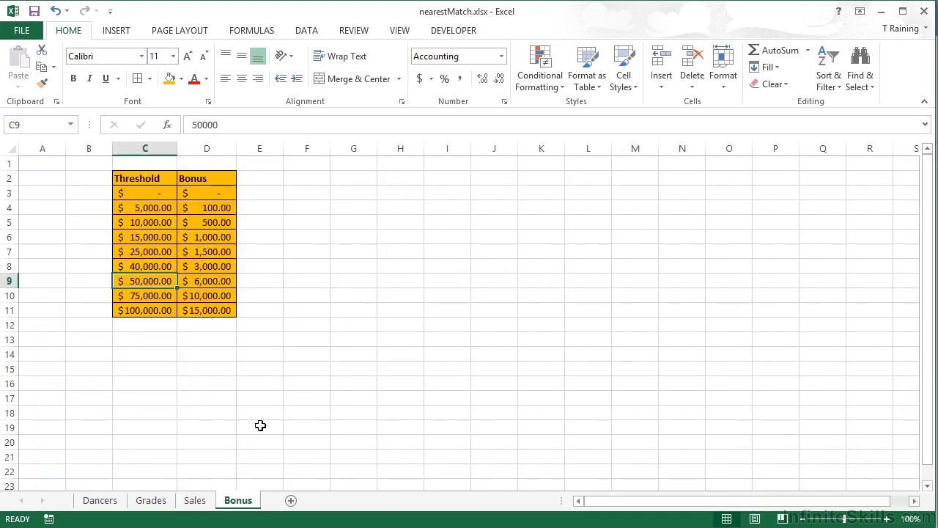